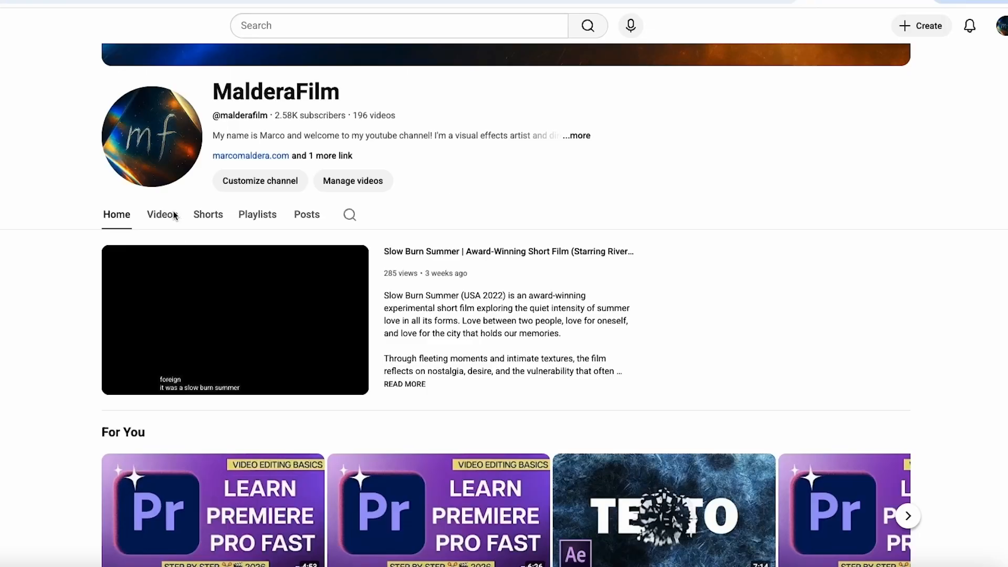
# Step: Open the La Espina Tequila cinematic spec commercial from the MalderaFilm channel's videos
pyautogui.click(162, 216)
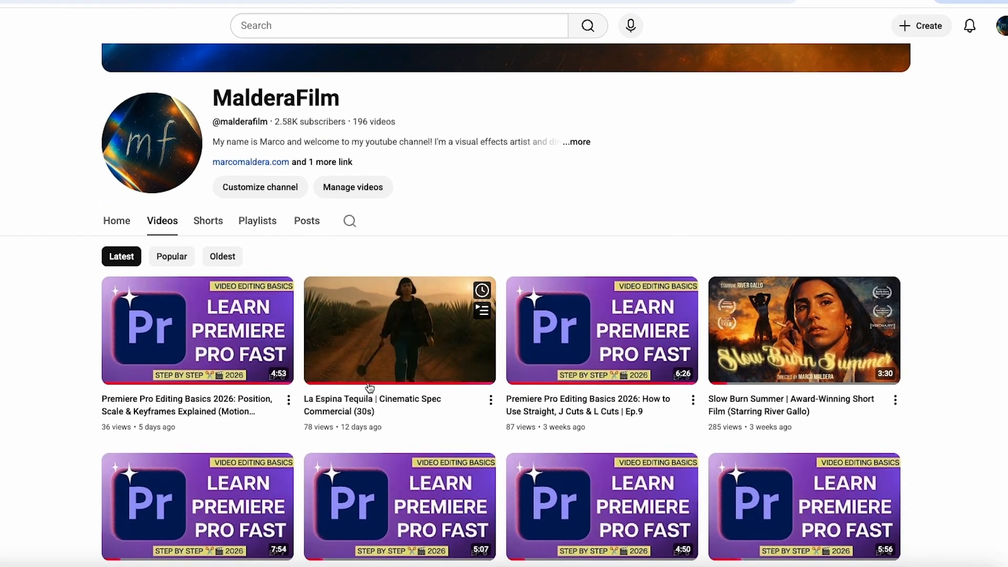
pyautogui.click(369, 387)
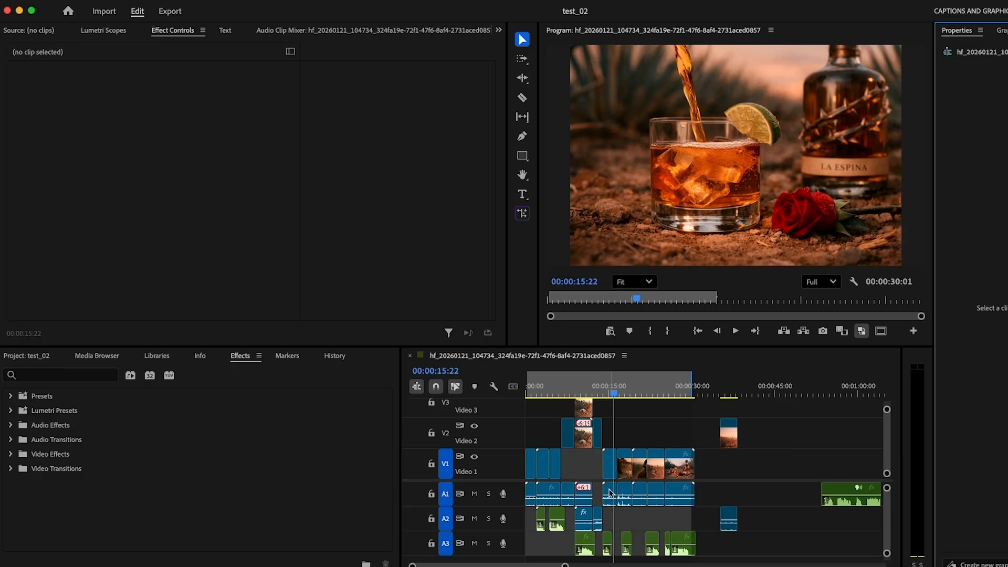
# Step: Switch to the test_02 project in Premiere Pro and examine the cuts between clips along the sequence
pyautogui.click(617, 399)
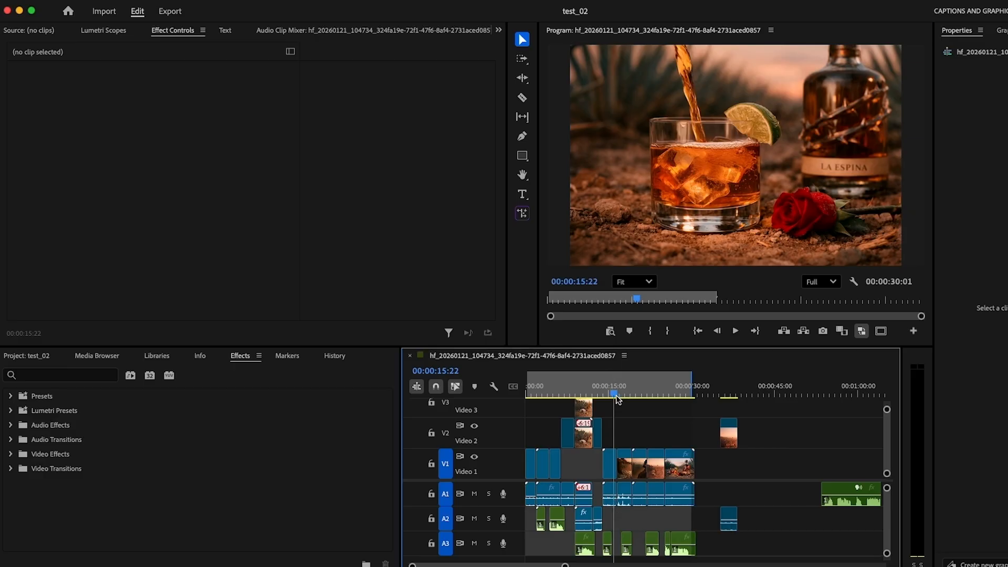
pyautogui.press('super+equal')
pyautogui.press('=')
pyautogui.press('=')
pyautogui.press('=')
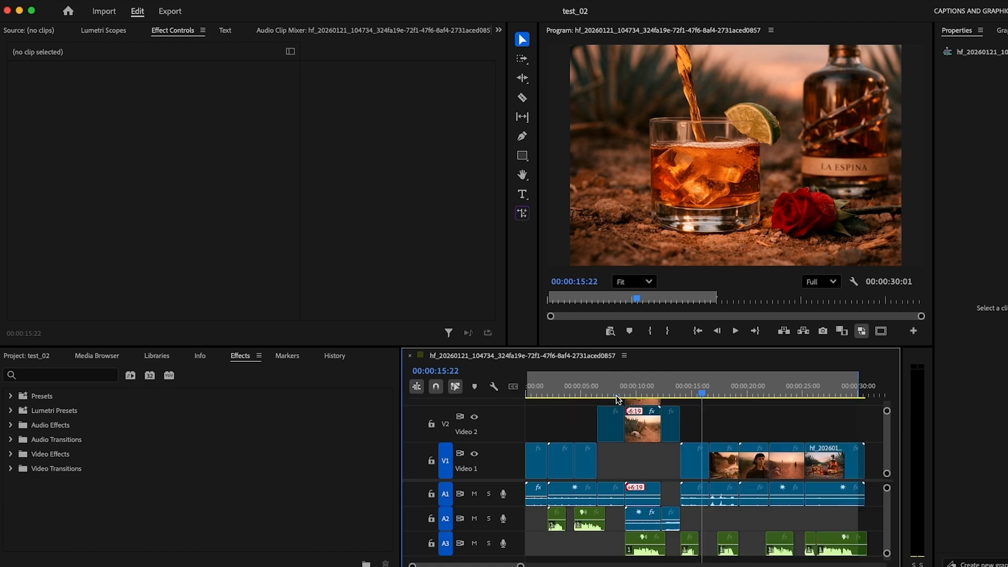
pyautogui.moveTo(707, 395); pyautogui.dragTo(729, 401)
pyautogui.scroll(-3, 712, 413)
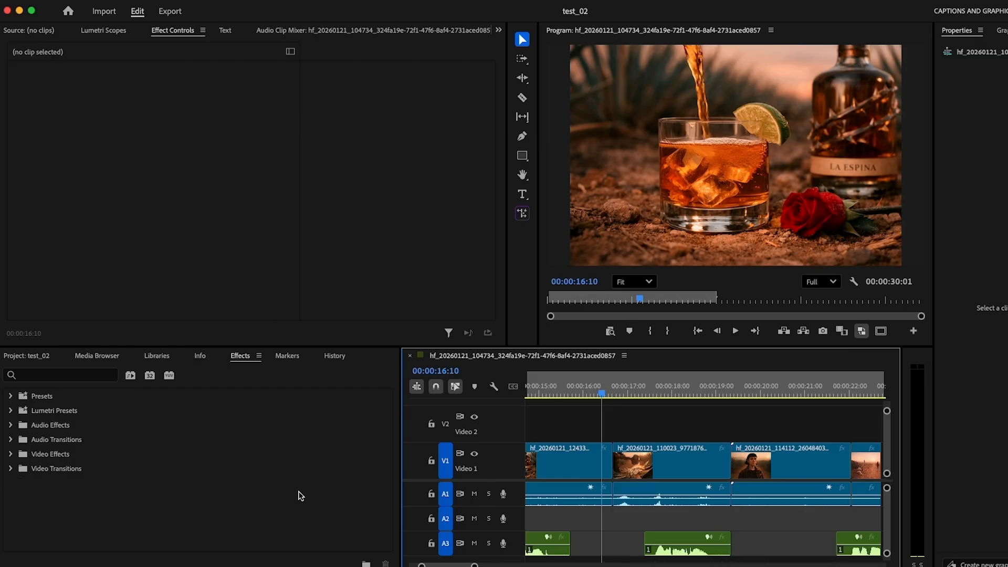
pyautogui.click(614, 394)
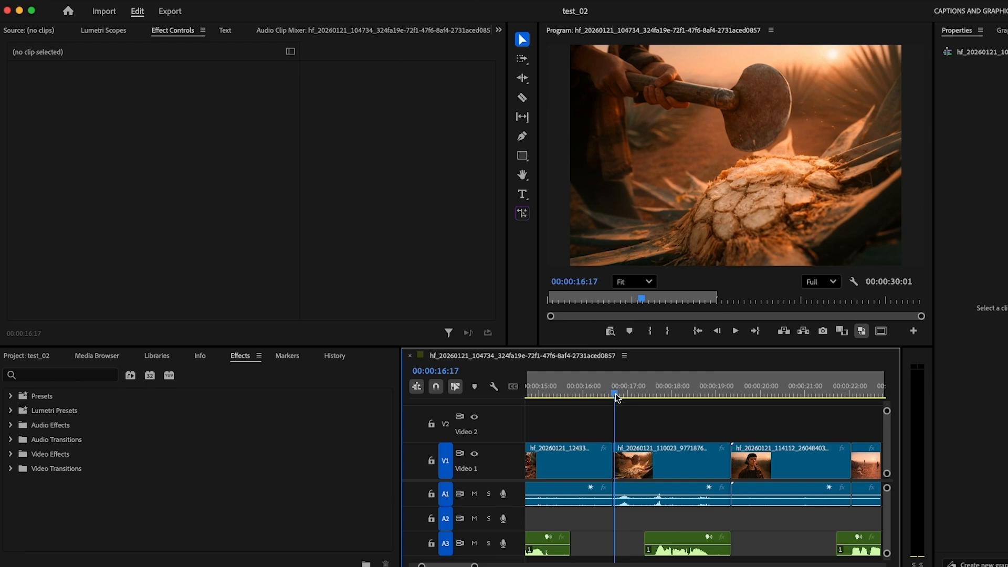
pyautogui.hscroll(3, 615, 393)
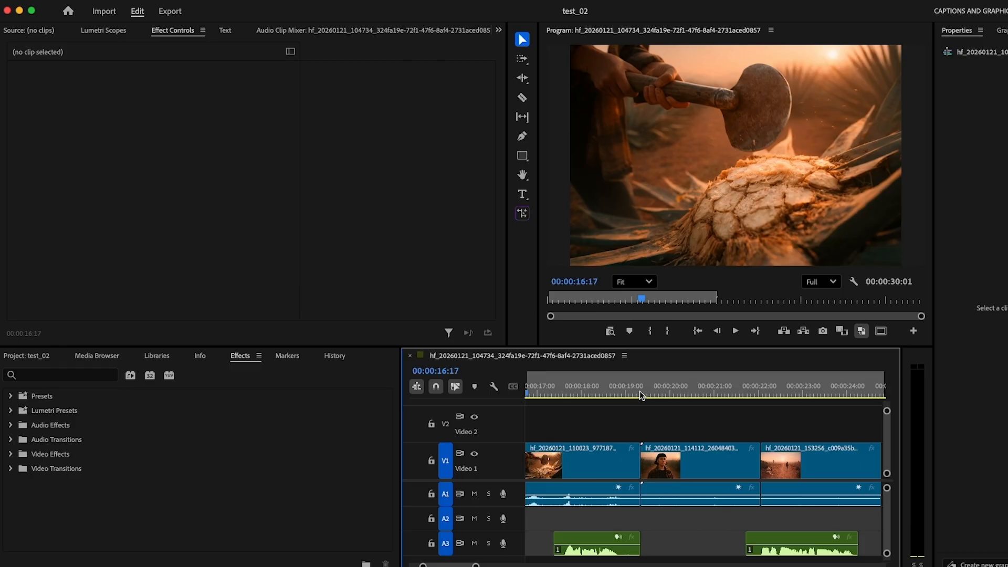
pyautogui.hscroll(-15, 639, 391)
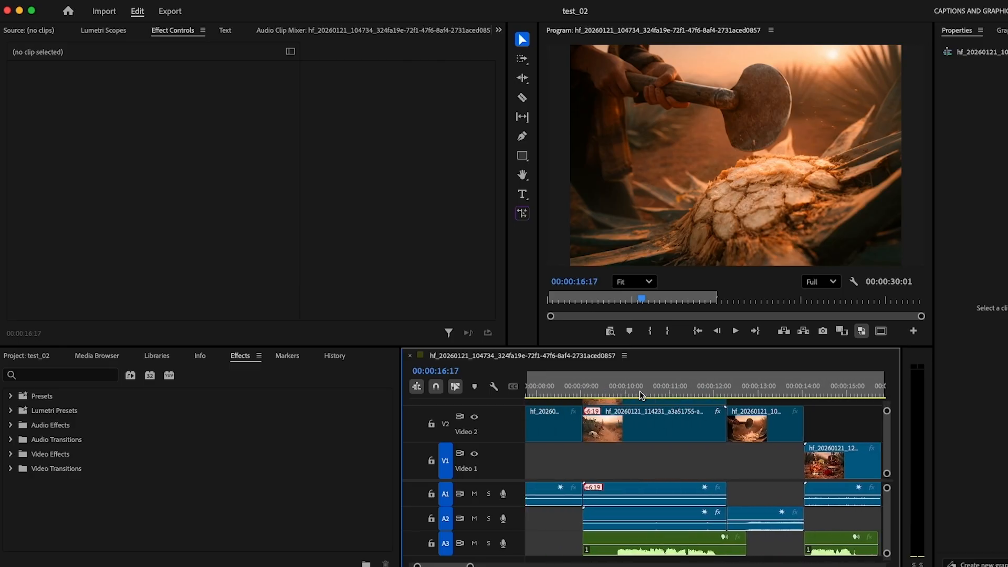
pyautogui.hscroll(-6, 639, 391)
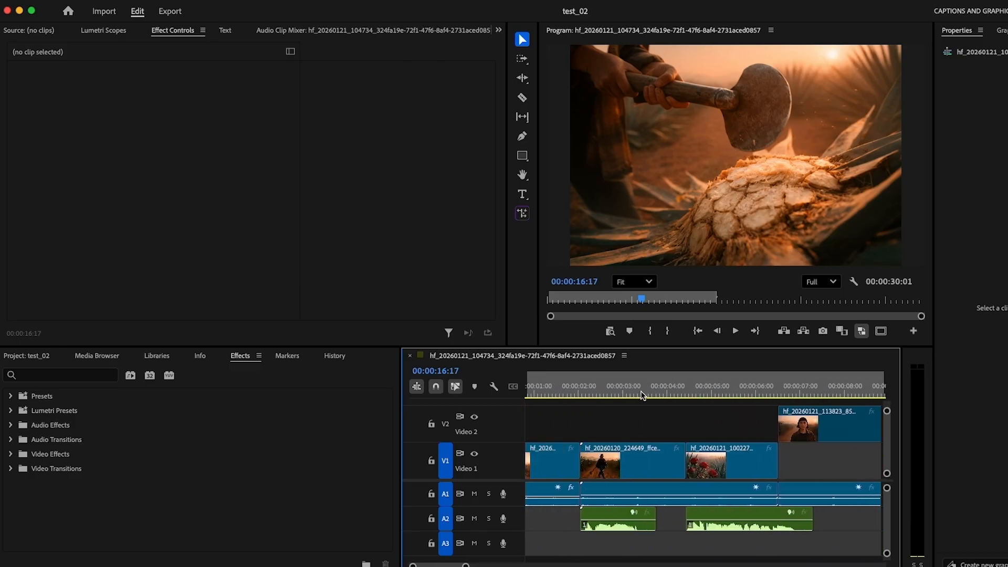
pyautogui.hscroll(10, 641, 395)
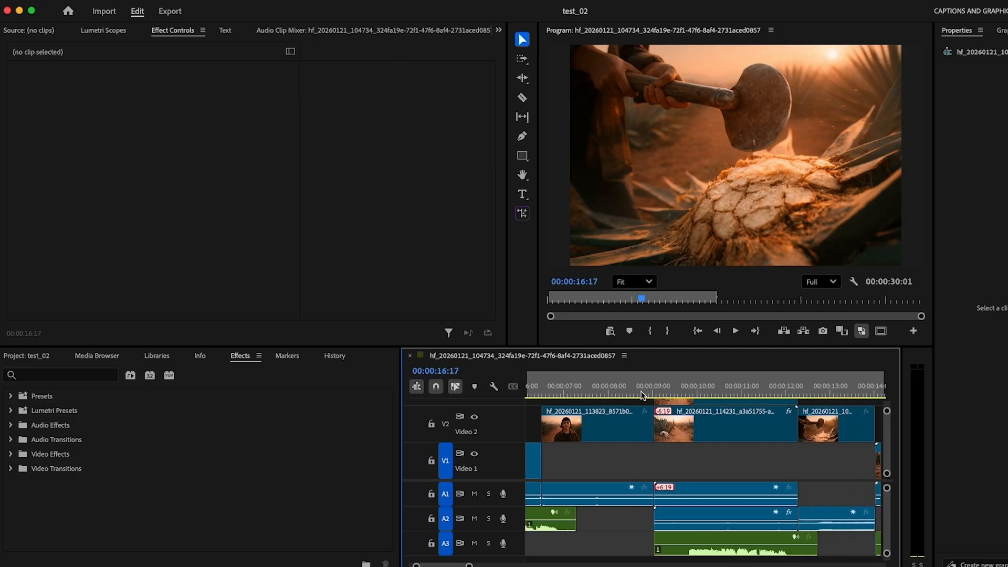
pyautogui.hscroll(15, 641, 394)
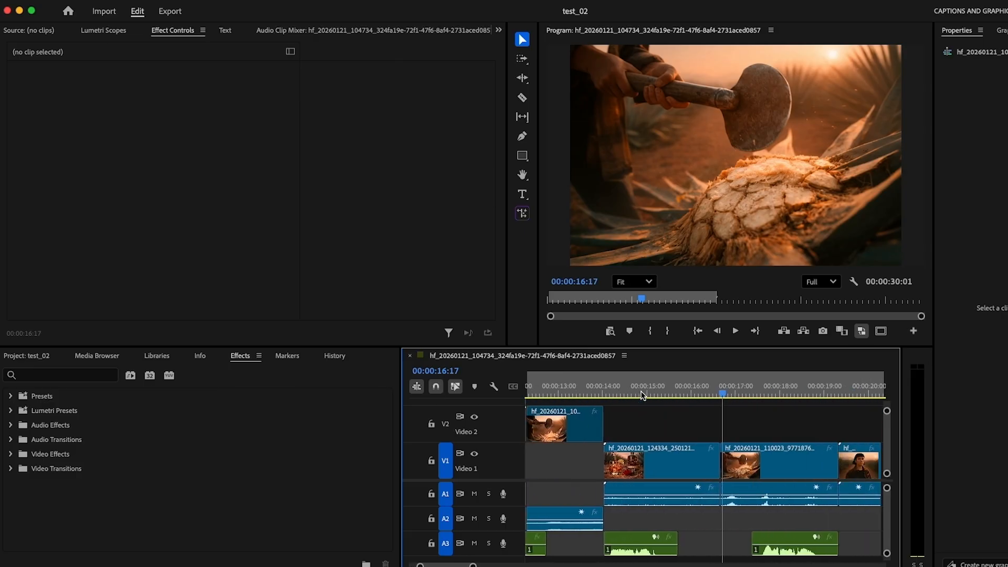
pyautogui.hscroll(5, 642, 395)
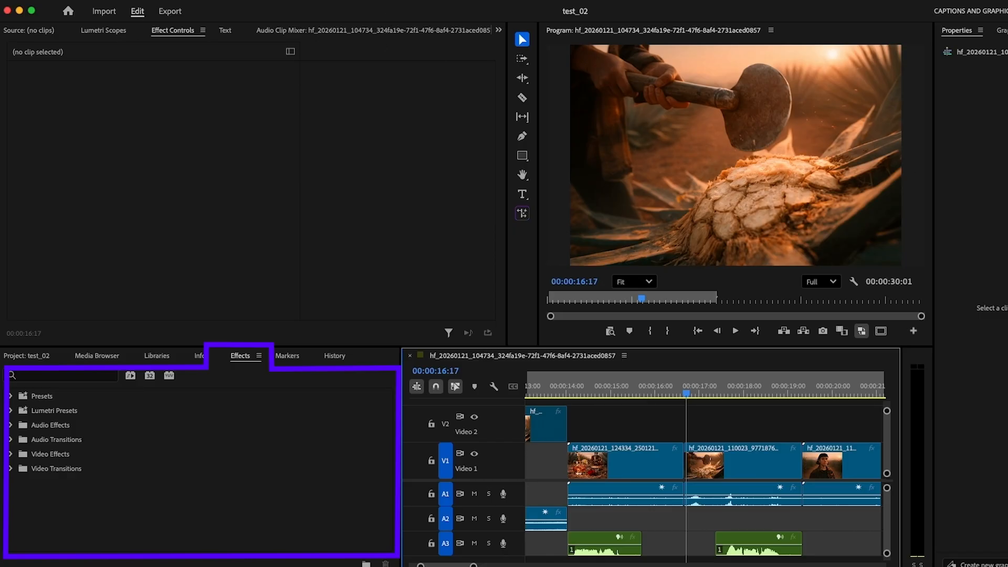
# Step: Make sure the Effects library is shown and list the Dissolve group of video transitions
pyautogui.click(387, 8)
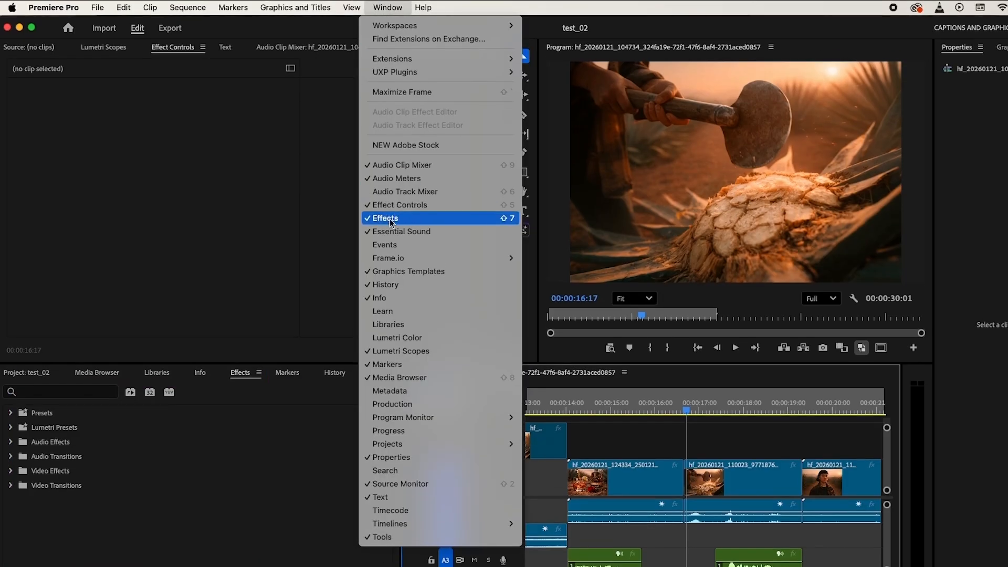
pyautogui.click(229, 500)
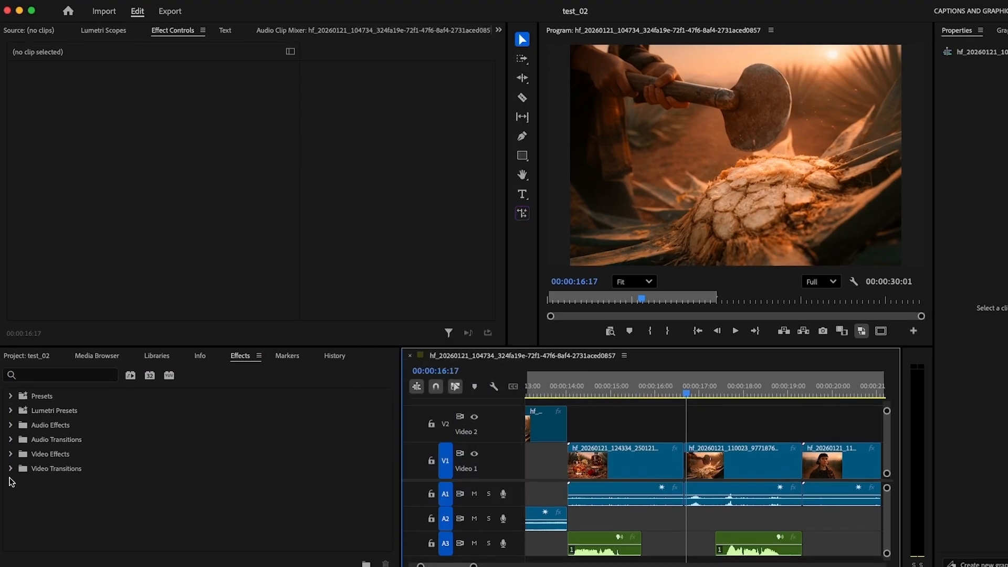
pyautogui.click(11, 469)
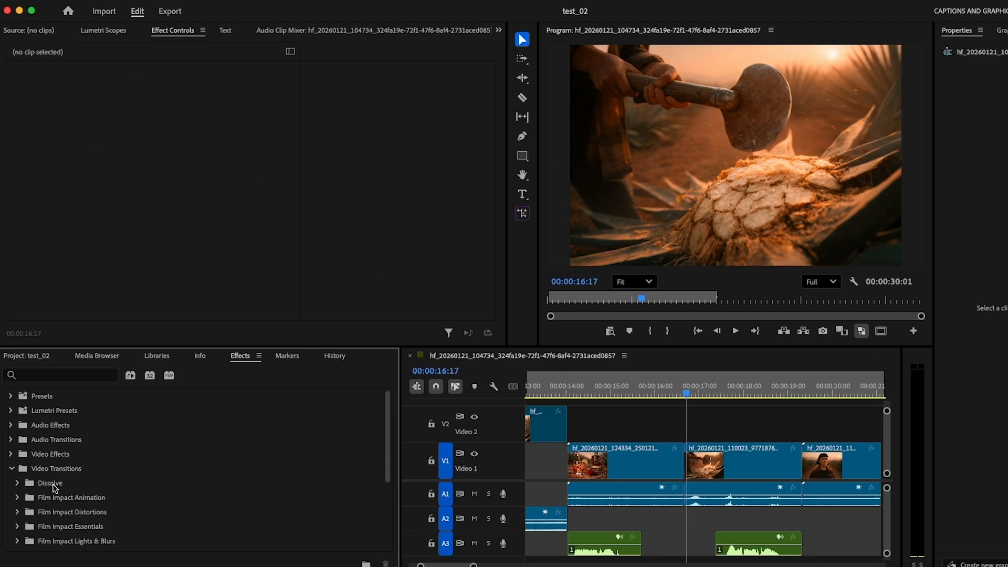
pyautogui.click(54, 487)
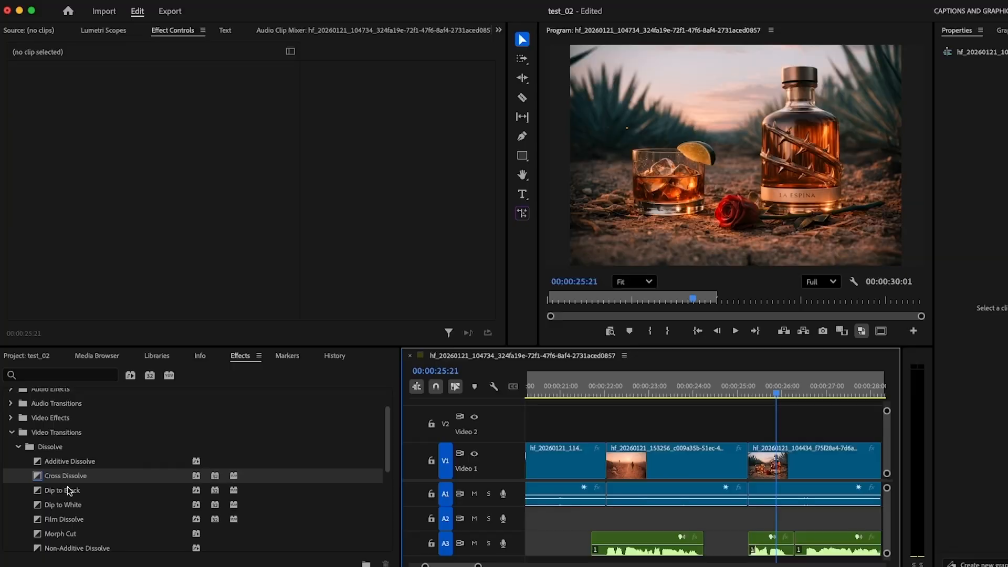
# Step: Apply Cross Dissolve to the cut before the final Video 1 clip and scrub through the transition
pyautogui.moveTo(67, 476); pyautogui.dragTo(750, 470)
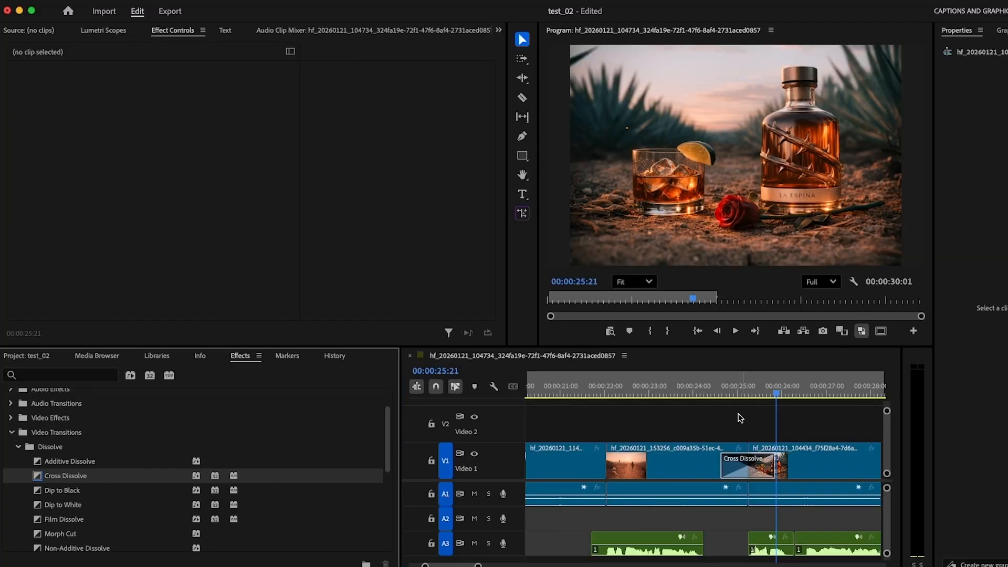
pyautogui.moveTo(712, 396); pyautogui.dragTo(802, 406)
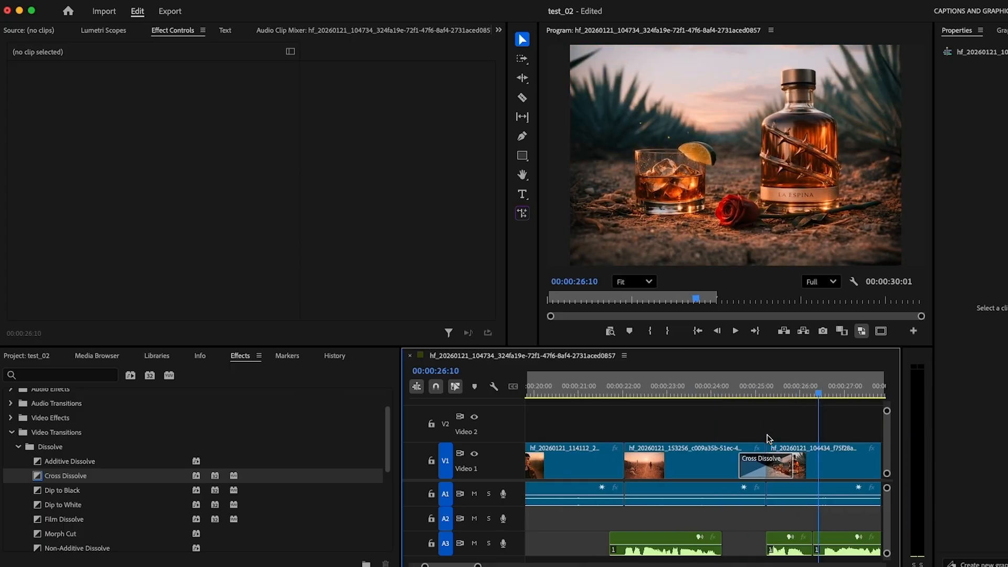
pyautogui.hscroll(3, 760, 462)
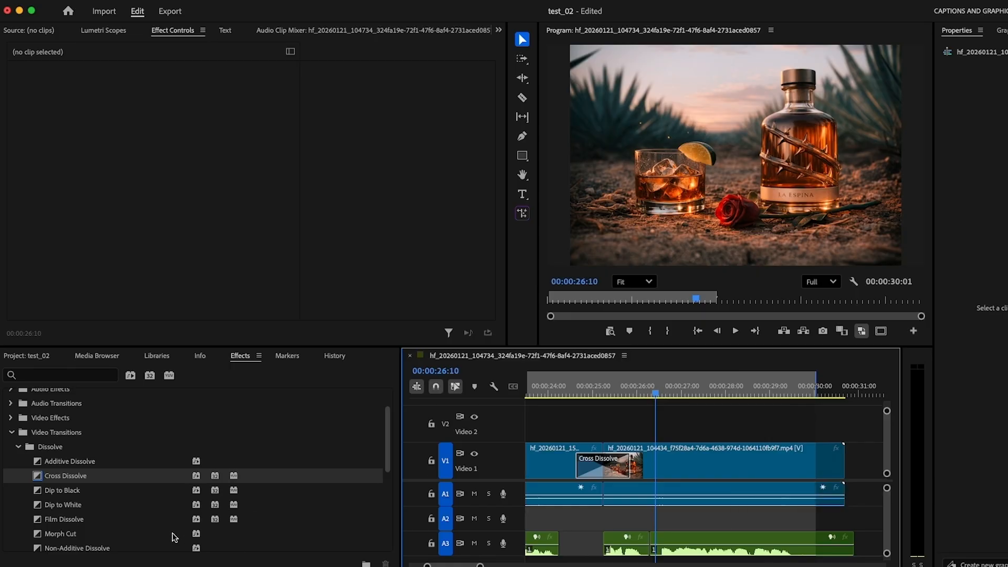
# Step: Try the default Cross Dissolve on the Video 1 cut at 00:00:19:08 and delete the transition again
pyautogui.scroll(-3, 139, 531)
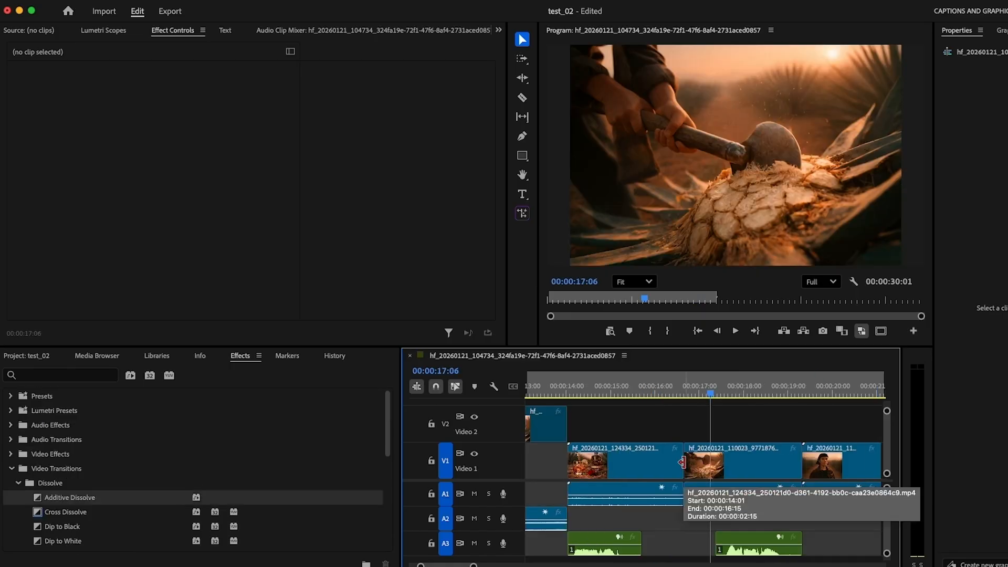
pyautogui.hscroll(4, 681, 462)
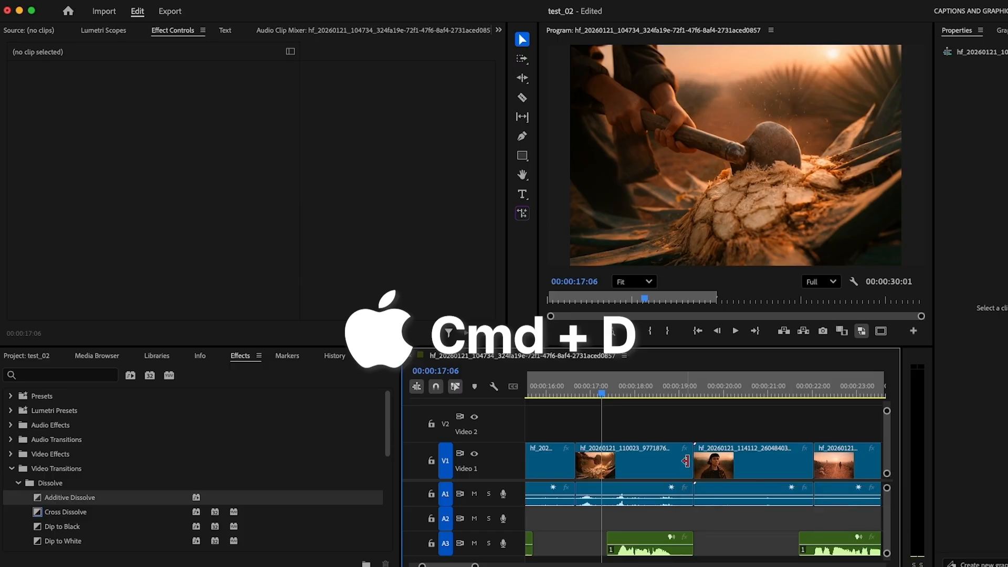
pyautogui.click(695, 461)
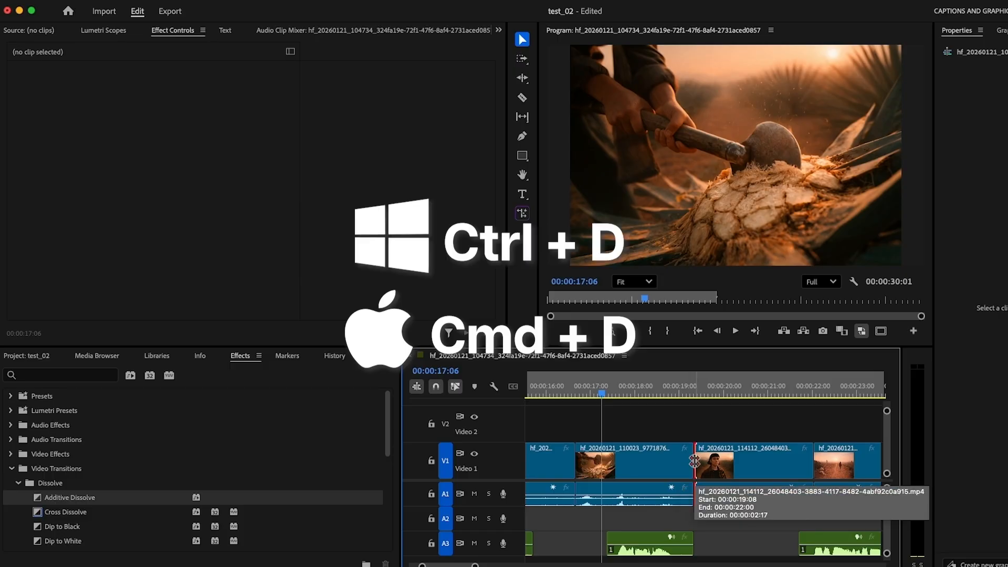
pyautogui.press('super+d')
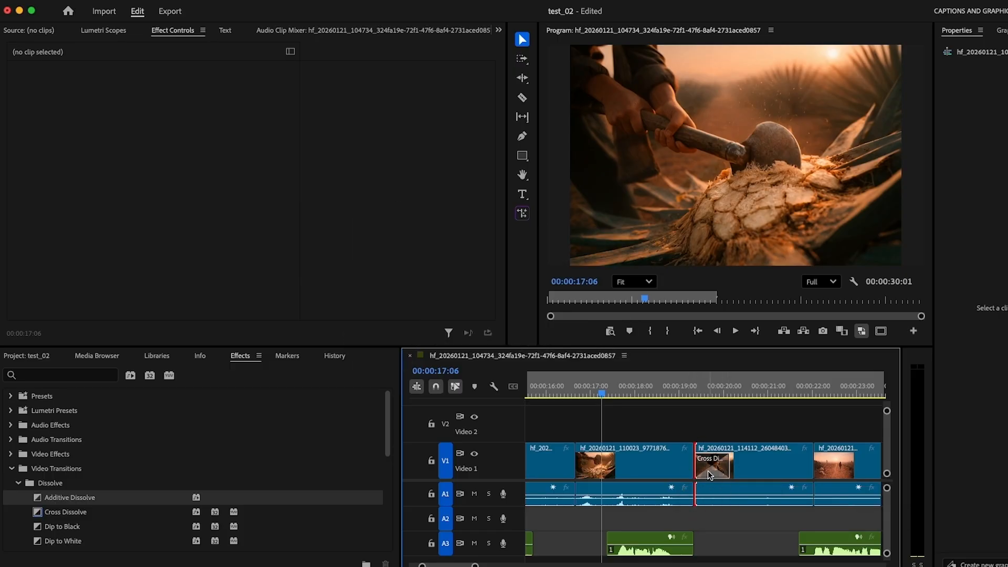
pyautogui.moveTo(680, 388)
pyautogui.mouseDown()
pyautogui.moveTo(749, 389)
pyautogui.moveTo(678, 393)
pyautogui.mouseUp()
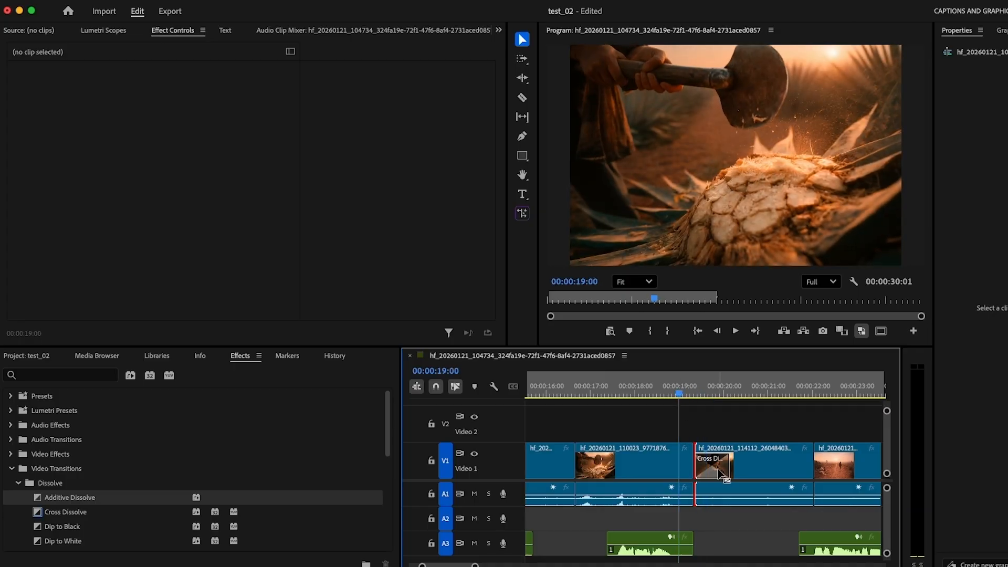
pyautogui.click(719, 473)
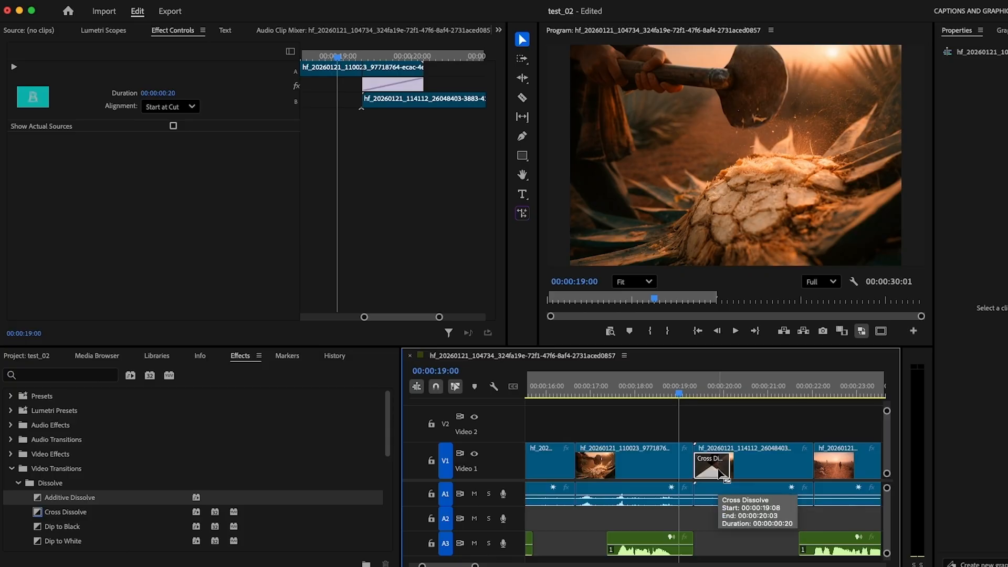
pyautogui.press('Delete')
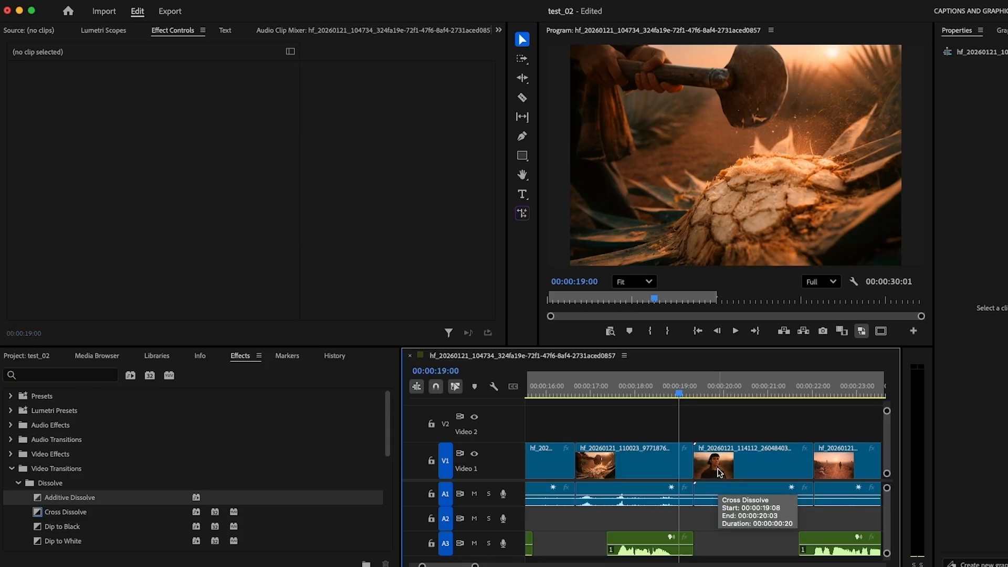
# Step: Try Additive Dissolve on the cut before the final Video 1 clip and delete the transition again
pyautogui.scroll(5, 719, 473)
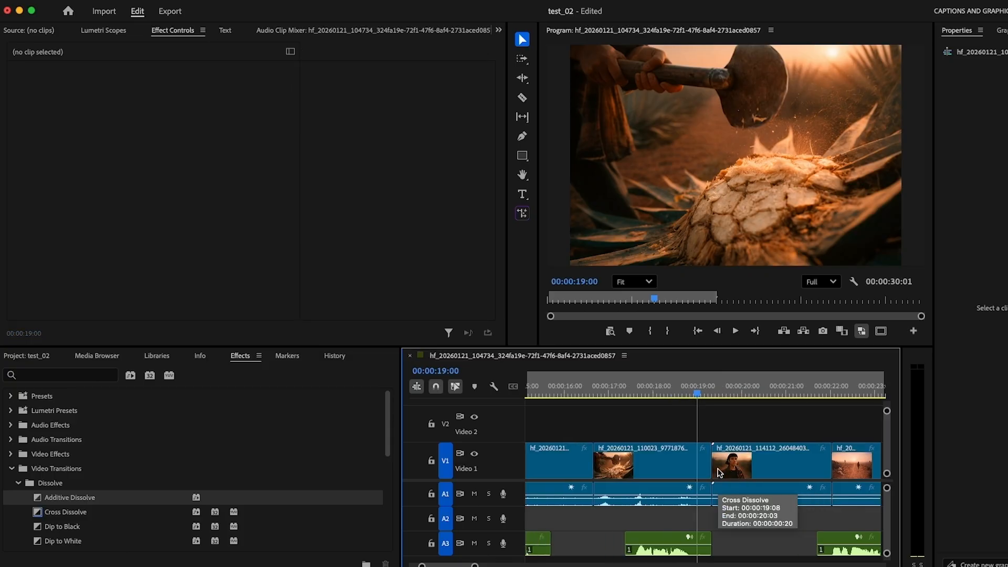
pyautogui.scroll(-6, 719, 473)
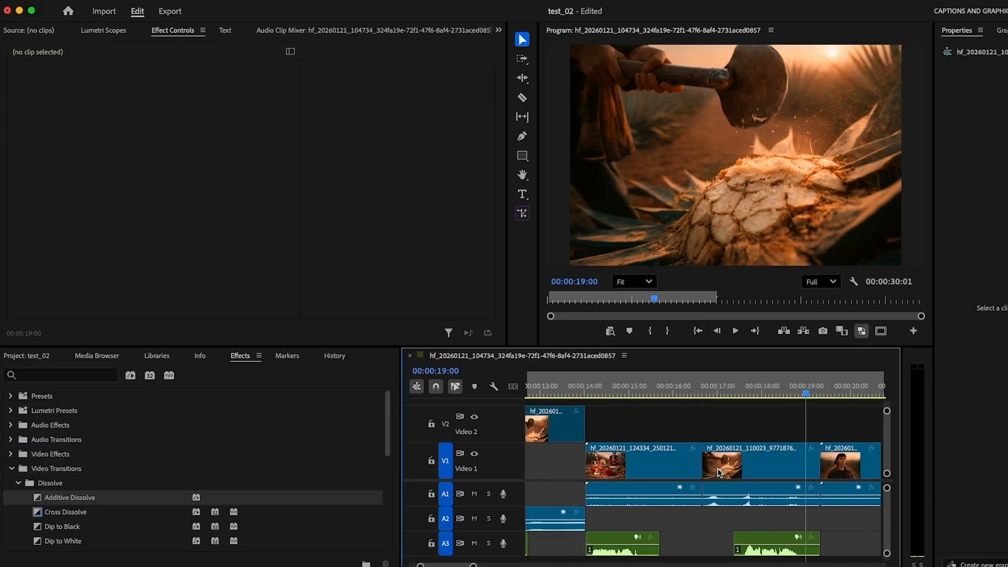
pyautogui.scroll(-12, 720, 472)
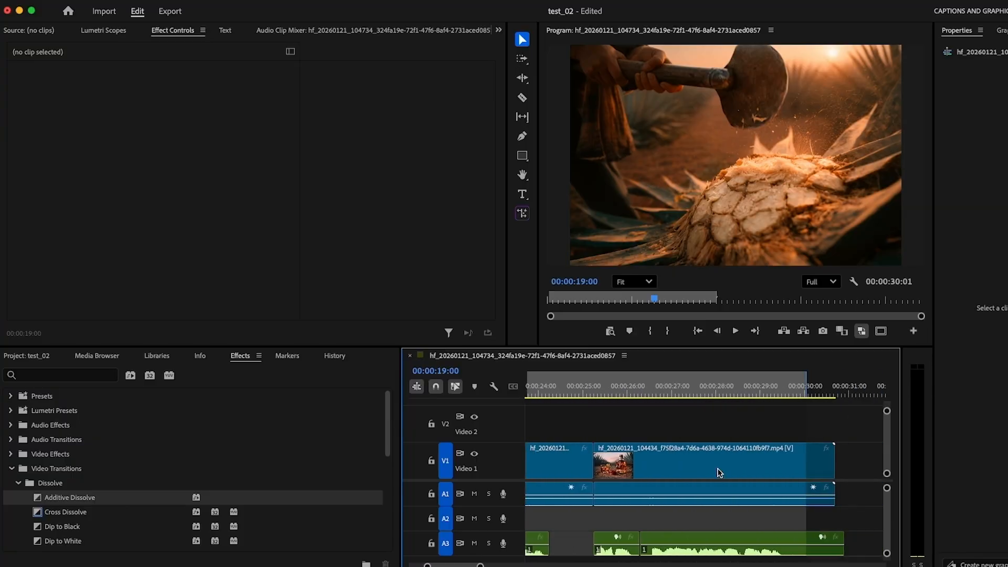
pyautogui.scroll(7, 658, 435)
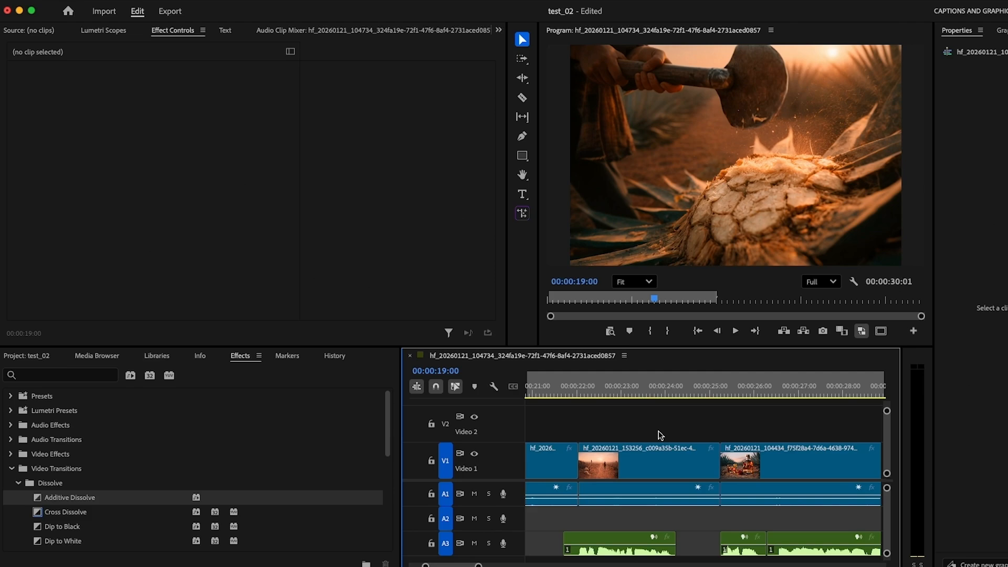
pyautogui.scroll(-2, 92, 561)
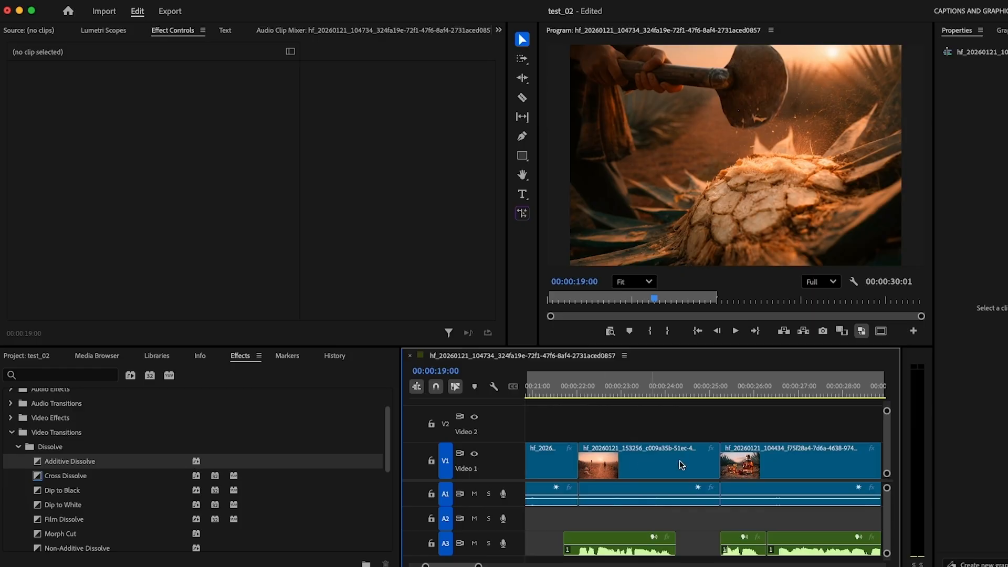
pyautogui.click(106, 462)
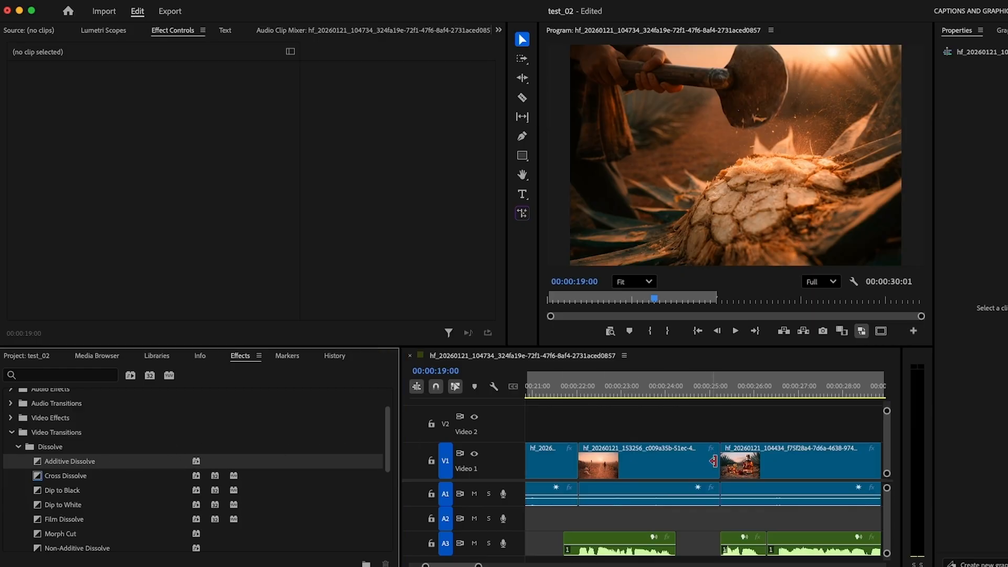
pyautogui.click(713, 461)
pyautogui.moveTo(72, 464); pyautogui.dragTo(734, 472)
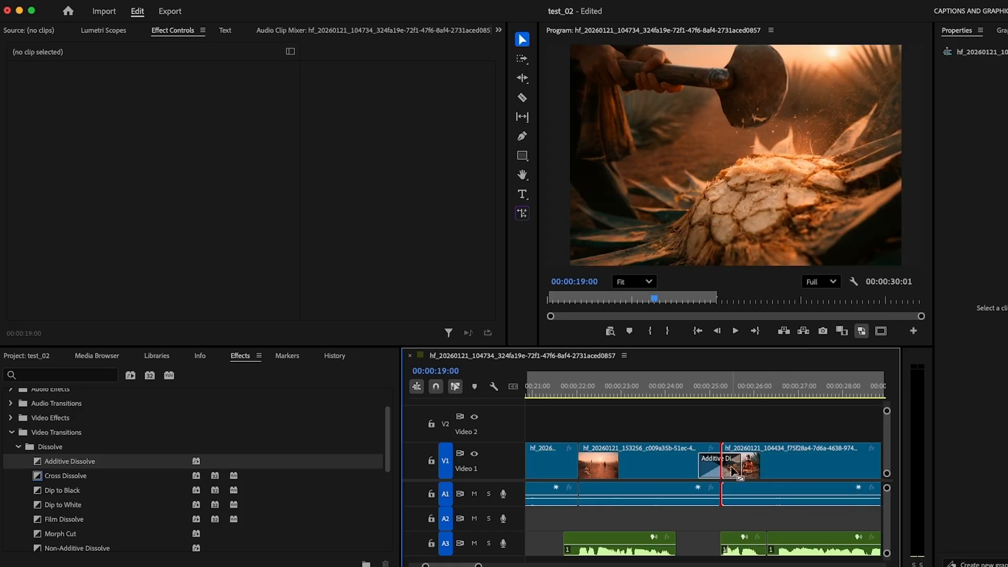
pyautogui.click(733, 471)
pyautogui.press('Delete')
# Step: Try Dip to Black on the cut before the final Video 1 clip, preview it by scrubbing, and delete it
pyautogui.click(80, 478)
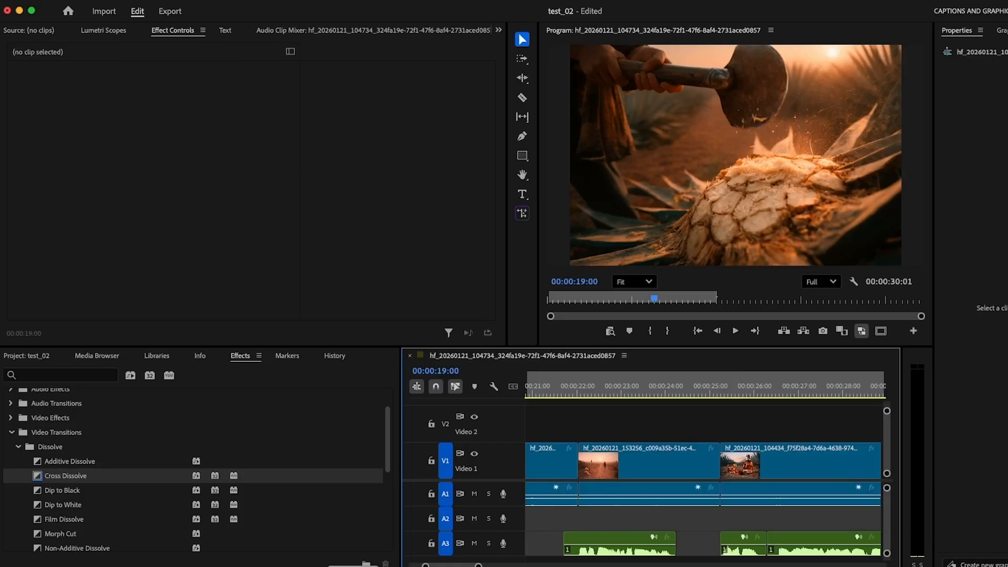
pyautogui.click(69, 493)
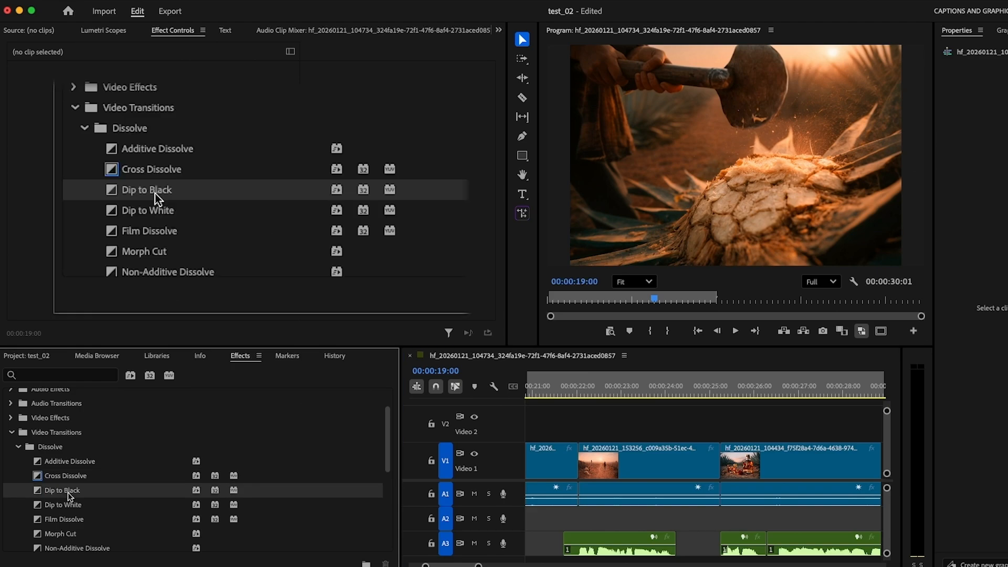
pyautogui.moveTo(68, 495); pyautogui.dragTo(729, 475)
pyautogui.moveTo(686, 395); pyautogui.dragTo(754, 397)
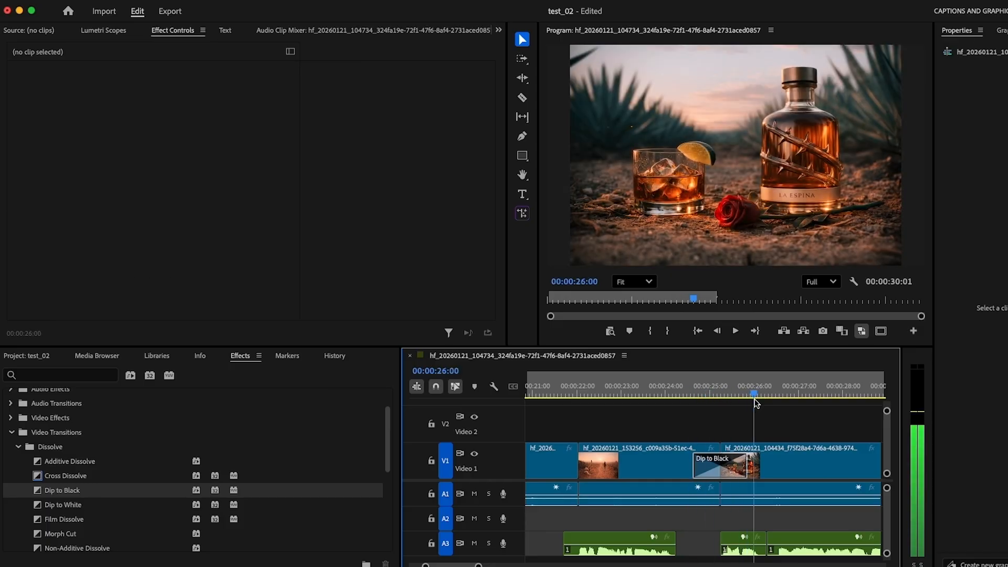
pyautogui.click(719, 467)
pyautogui.press('Delete')
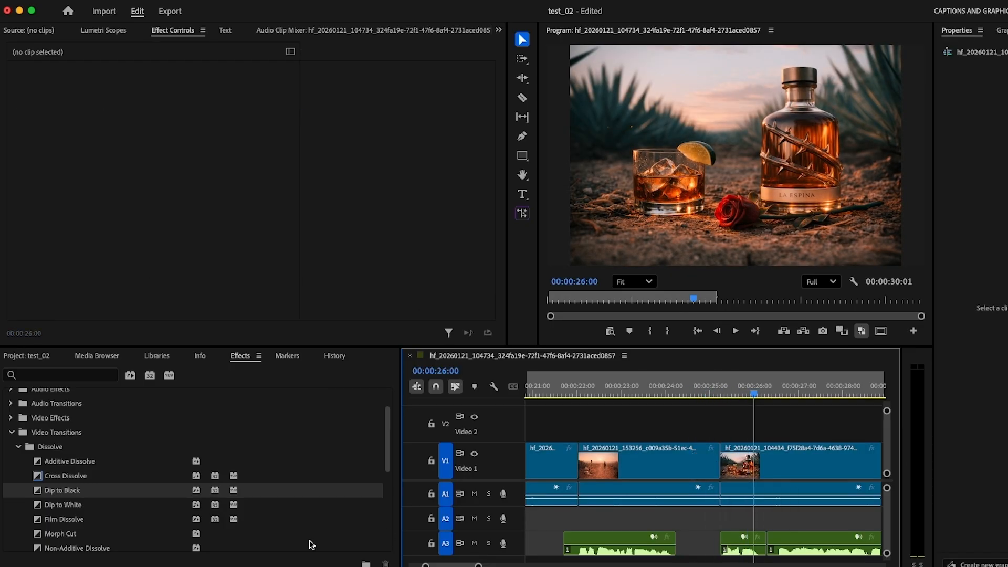
# Step: Try Dip to White on the cut before the final Video 1 clip, preview it with playback, and delete it
pyautogui.moveTo(72, 509); pyautogui.dragTo(721, 465)
pyautogui.moveTo(683, 396)
pyautogui.mouseDown()
pyautogui.moveTo(746, 401)
pyautogui.moveTo(690, 400)
pyautogui.mouseUp()
pyautogui.press('space')
pyautogui.press('space')
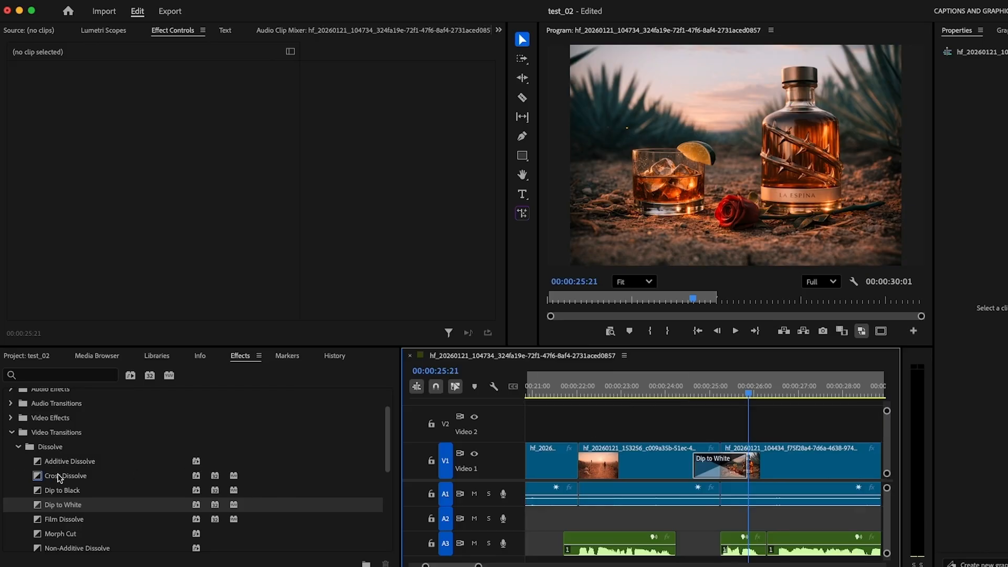
pyautogui.click(60, 478)
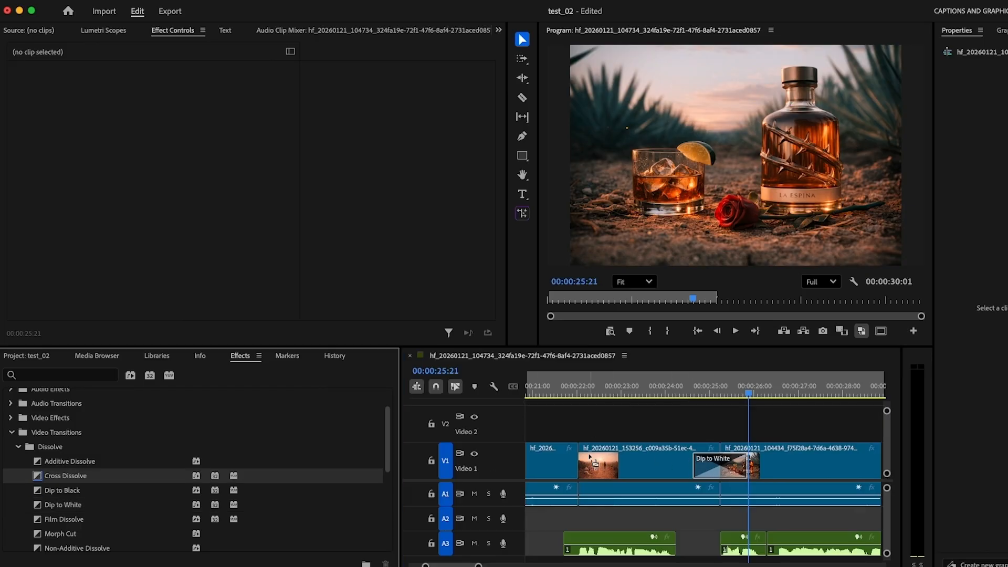
pyautogui.moveTo(589, 455); pyautogui.dragTo(114, 472)
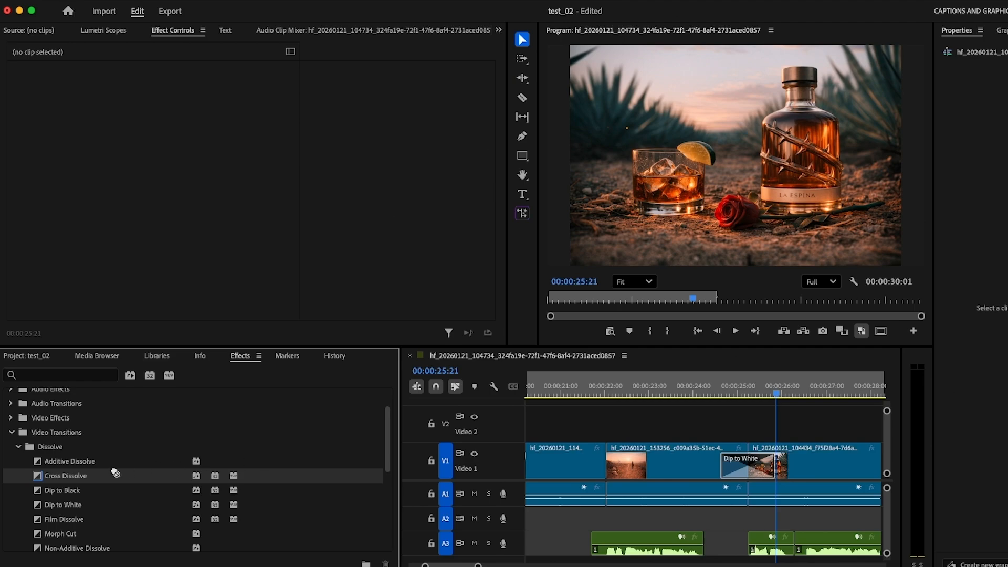
pyautogui.click(733, 468)
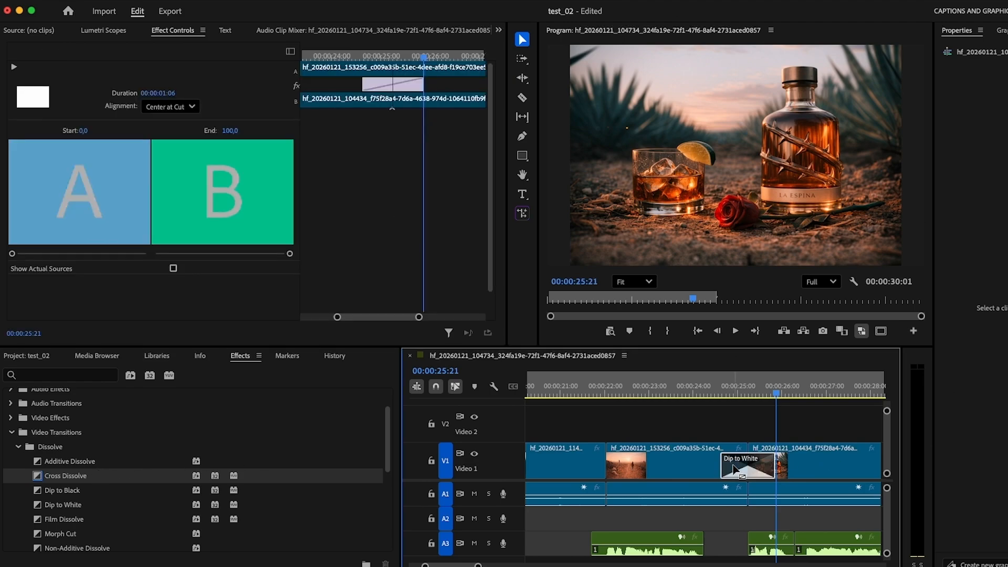
pyautogui.press('Delete')
# Step: Place Cross Dissolve on the cut into the final Video 1 clip and preview the blend by scrubbing
pyautogui.click(69, 481)
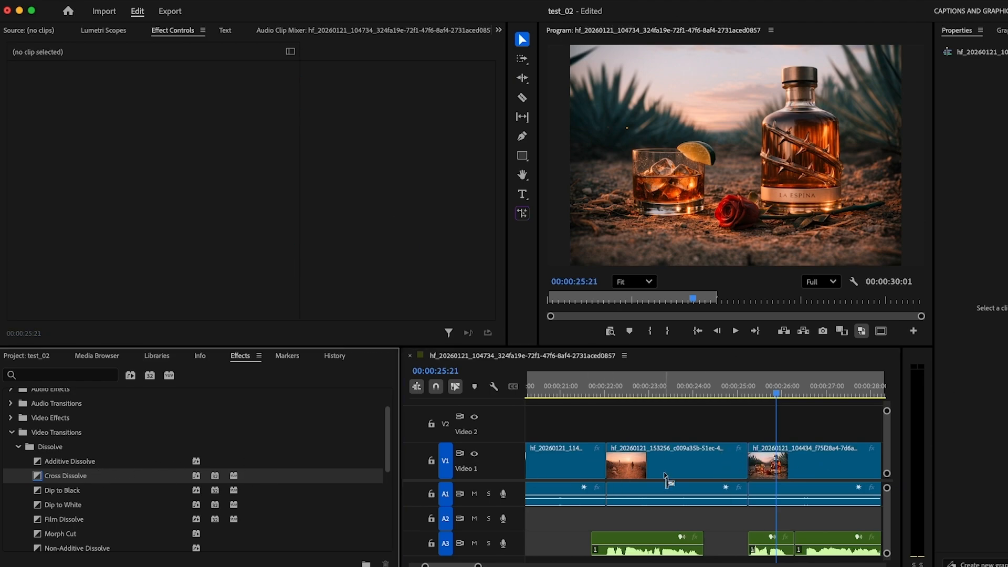
pyautogui.moveTo(665, 473); pyautogui.dragTo(745, 466)
pyautogui.moveTo(719, 395); pyautogui.dragTo(778, 399)
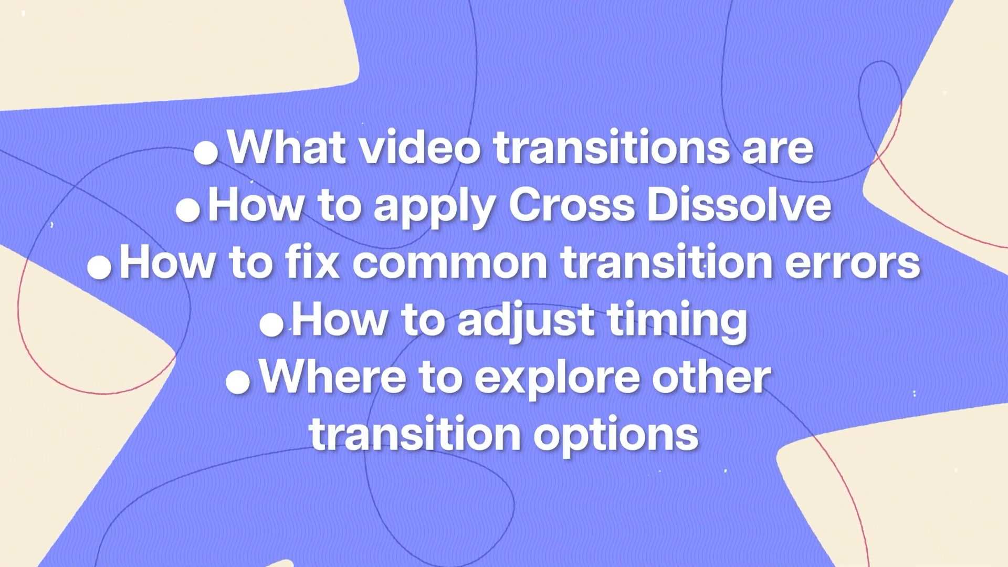